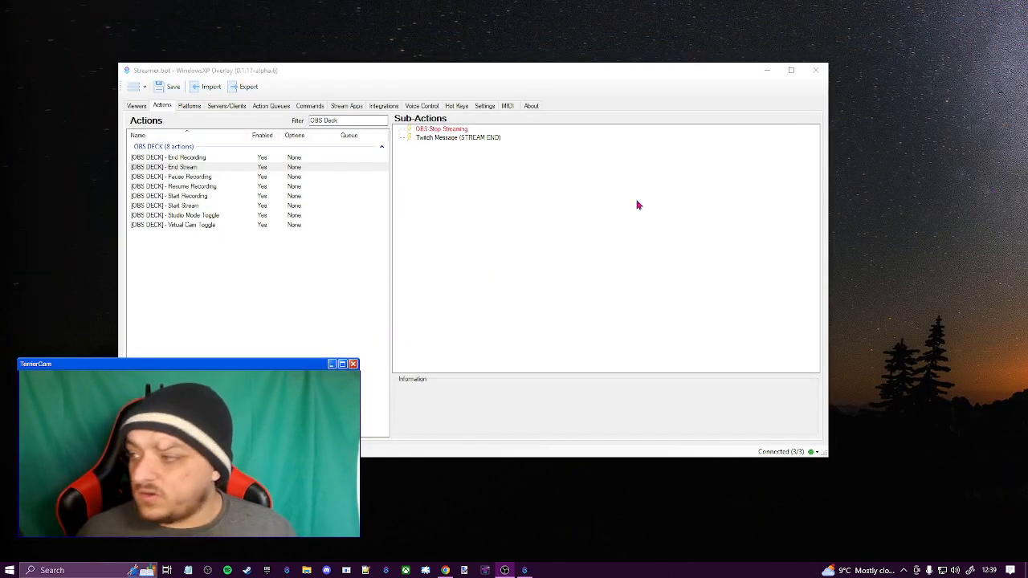
# Select the "[OBS DECK] - End Stream" action and examine its sub-actions
pyautogui.moveTo(380, 72); pyautogui.dragTo(527, 51)
pyautogui.click(371, 146)
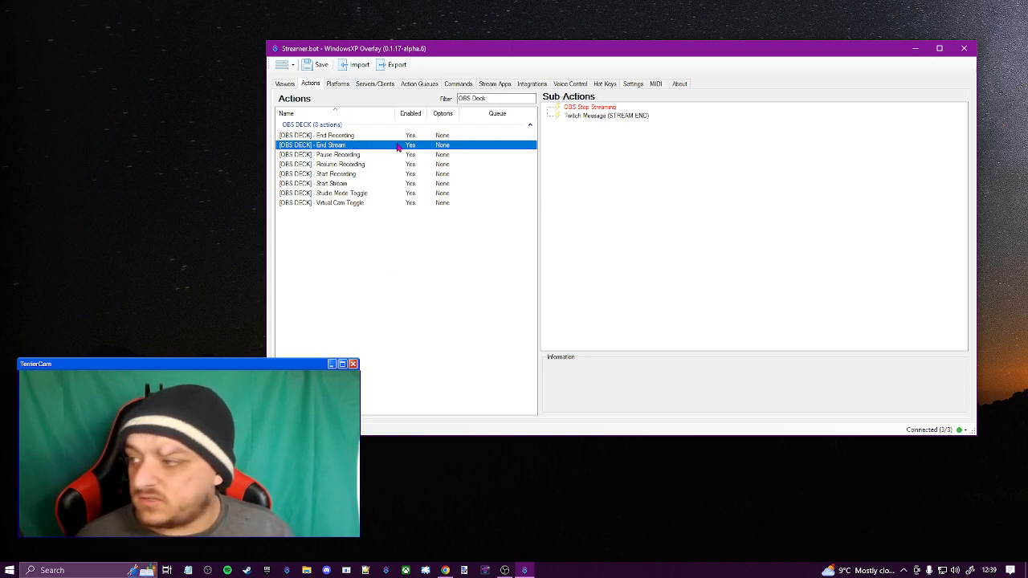
pyautogui.click(652, 146)
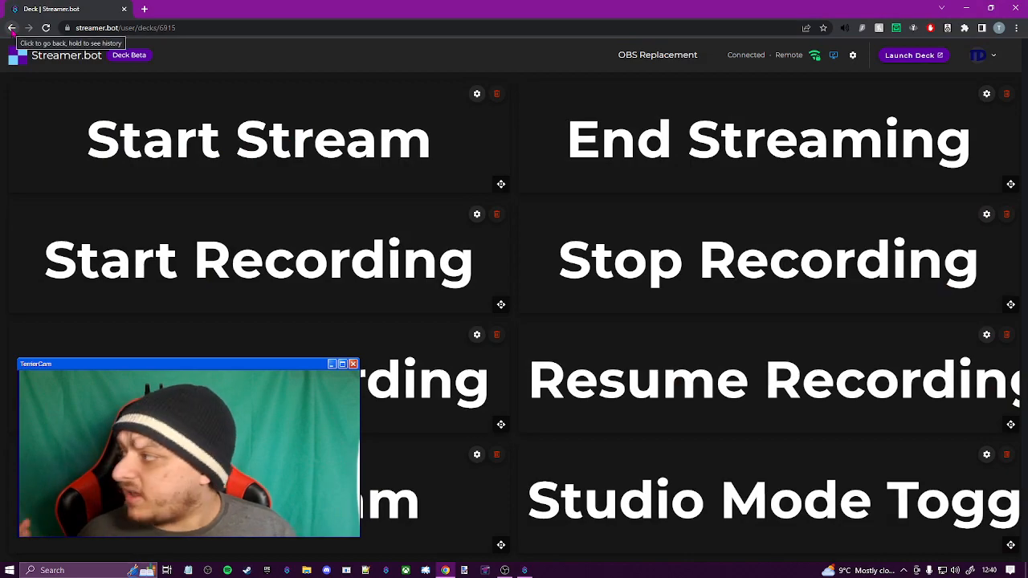
# In the browser, go to the streamer.bot home page, open the account's decks and edit the OBS Replacement deck
pyautogui.click(12, 27)
pyautogui.press('BackSpace')
pyautogui.press('Return')
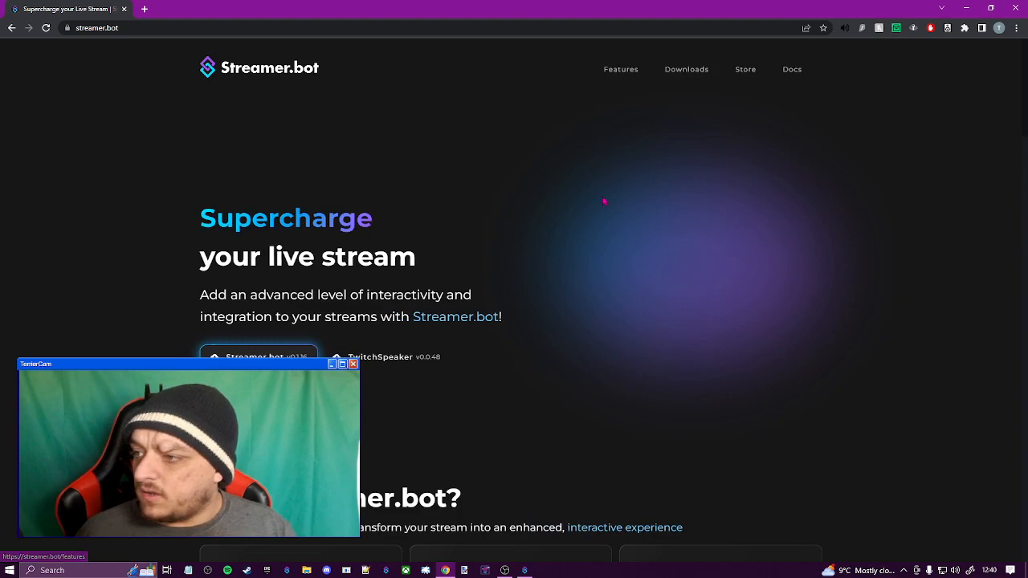
pyautogui.click(799, 71)
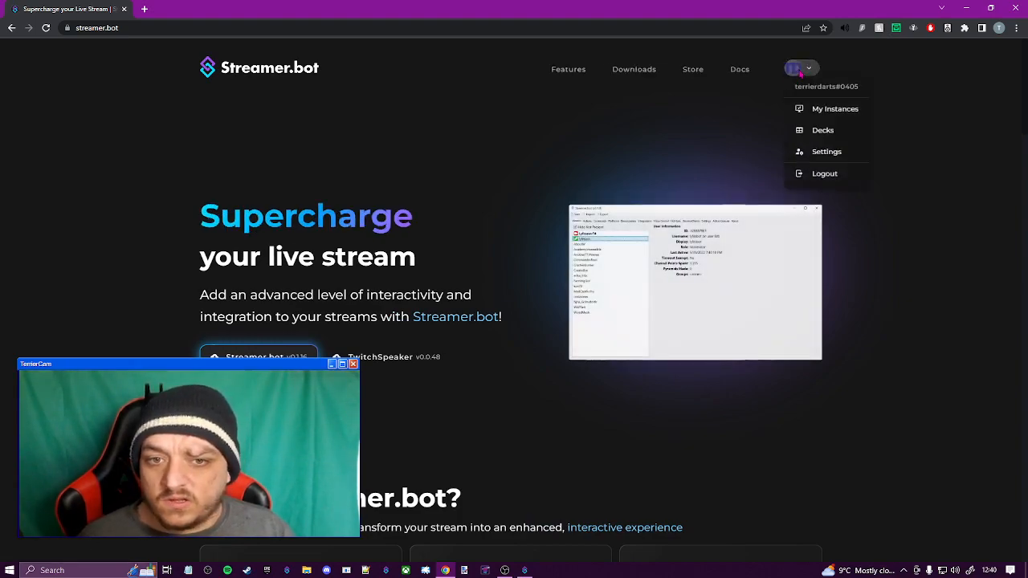
pyautogui.click(827, 132)
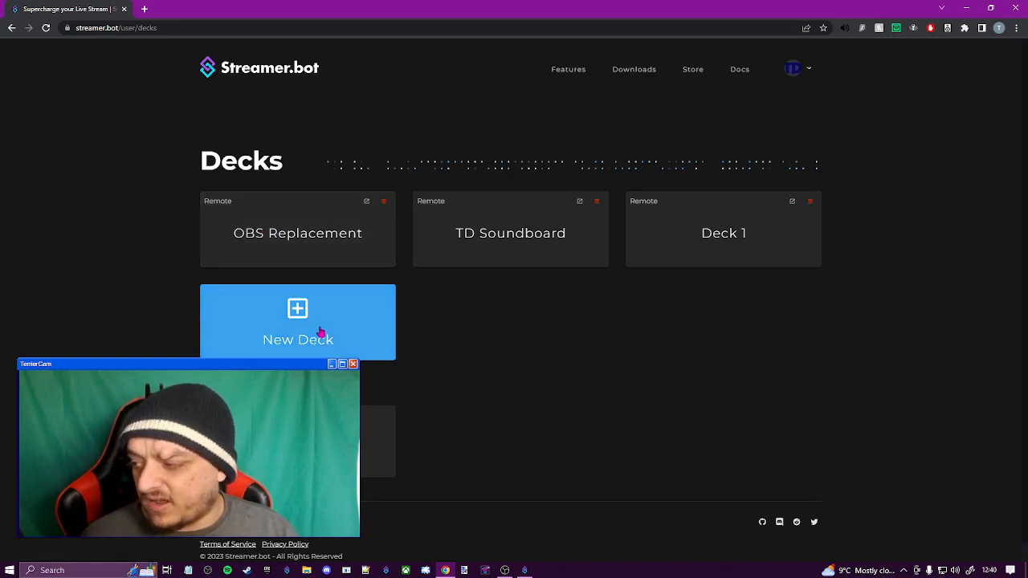
pyautogui.click(275, 233)
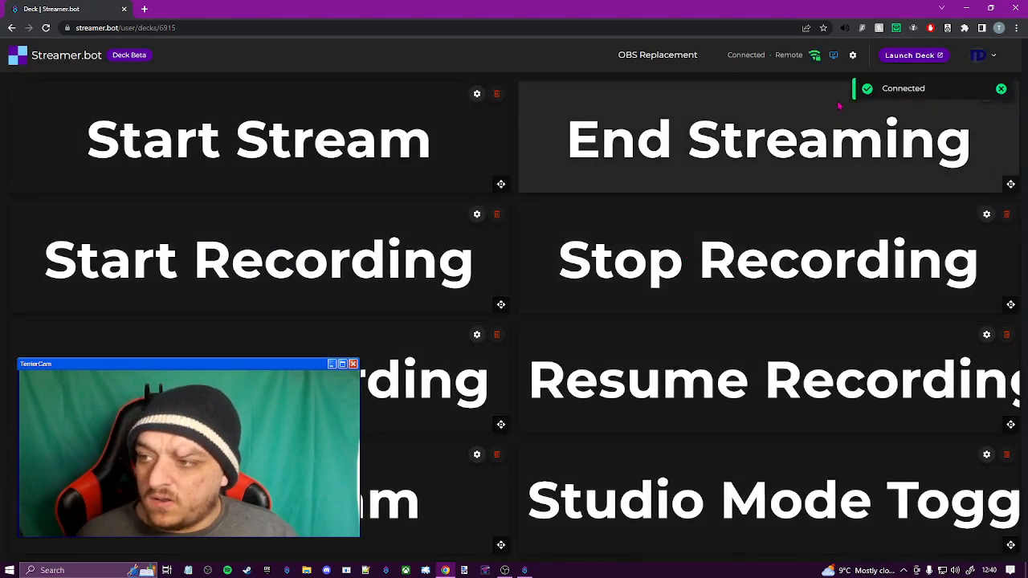
# Examine the OBS Replacement deck's general, scaling, styles, security and arguments options, closing them without saving
pyautogui.click(852, 54)
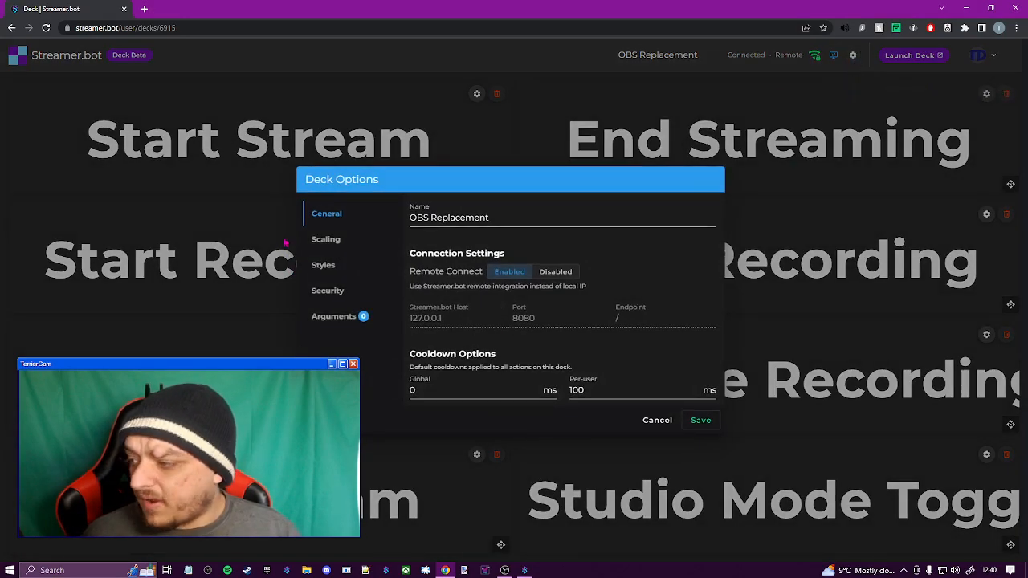
pyautogui.click(325, 239)
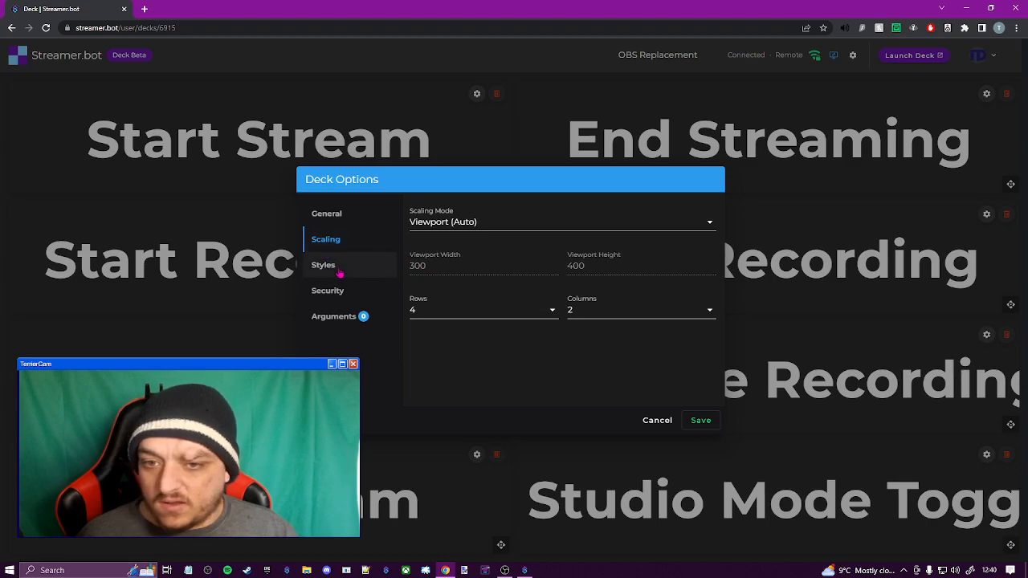
pyautogui.click(347, 227)
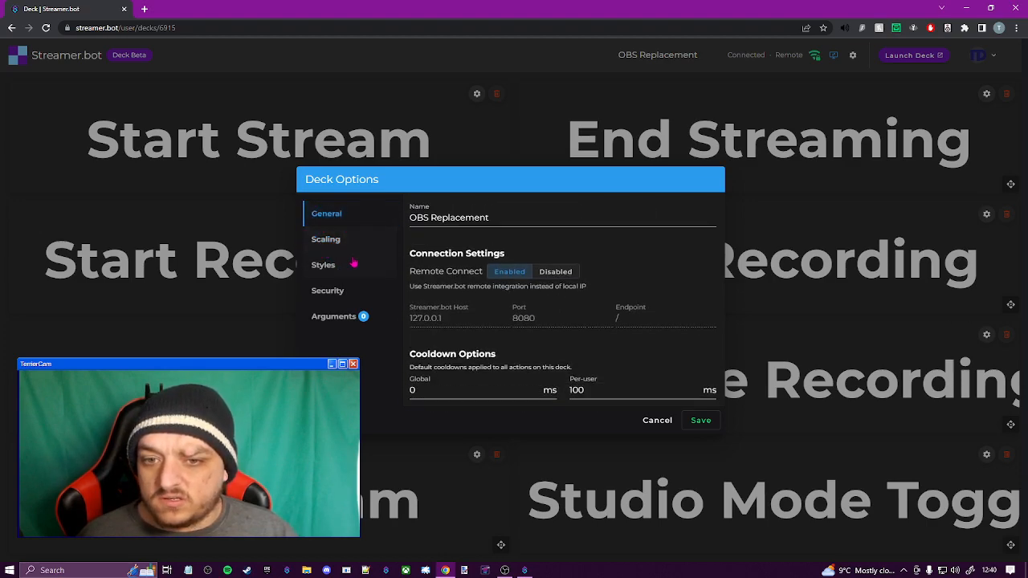
pyautogui.click(354, 251)
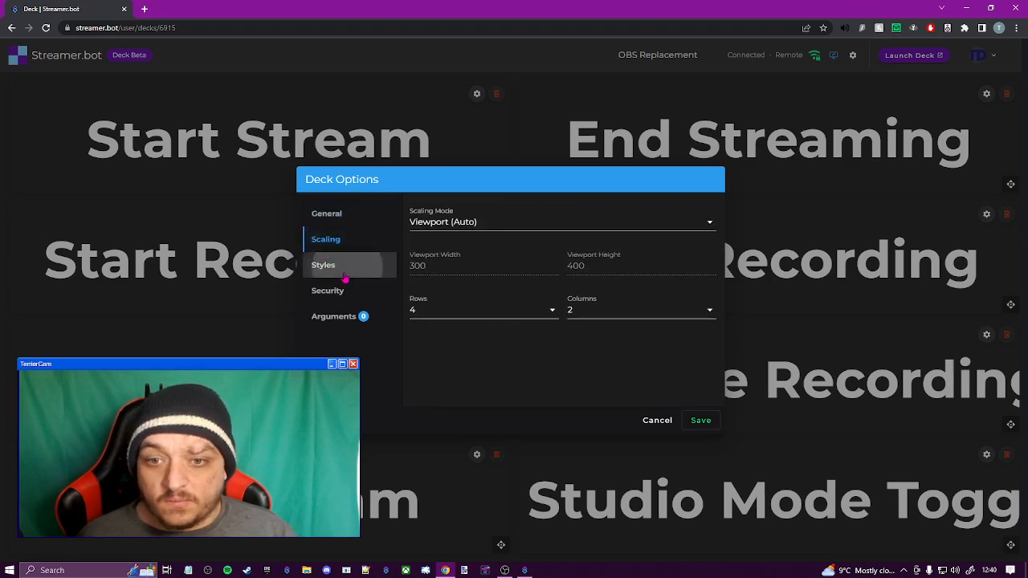
pyautogui.click(346, 270)
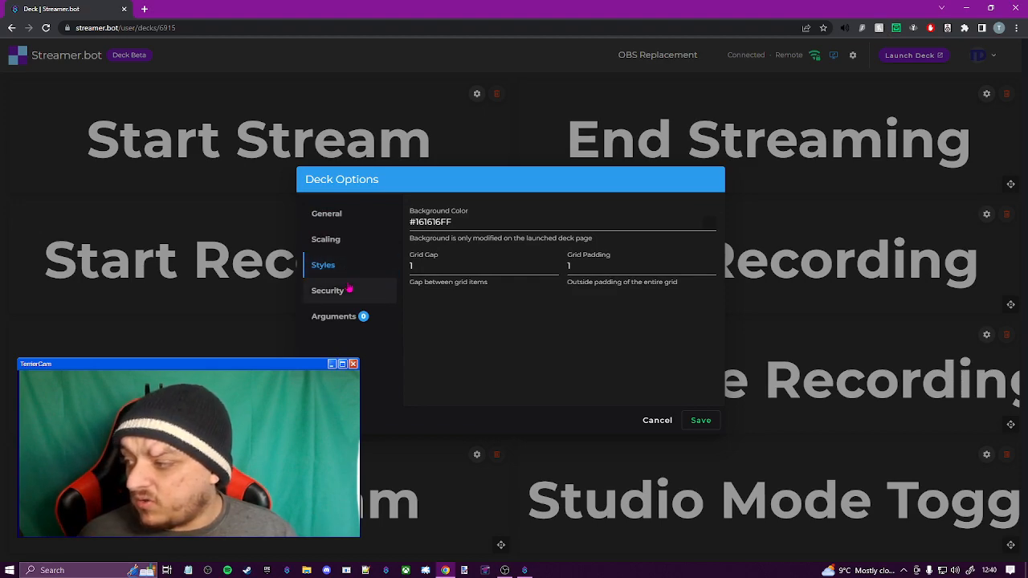
pyautogui.click(354, 294)
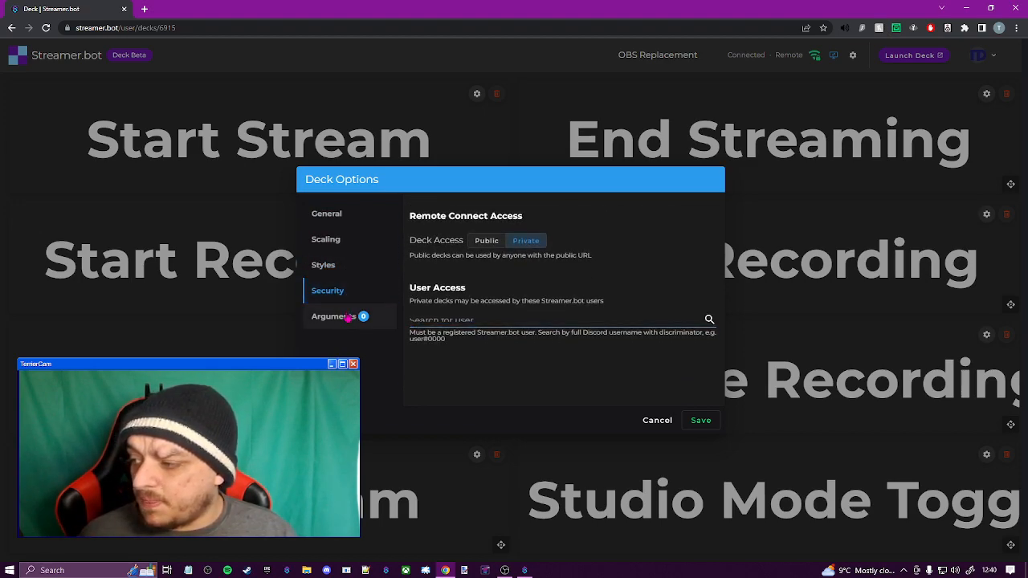
pyautogui.click(513, 244)
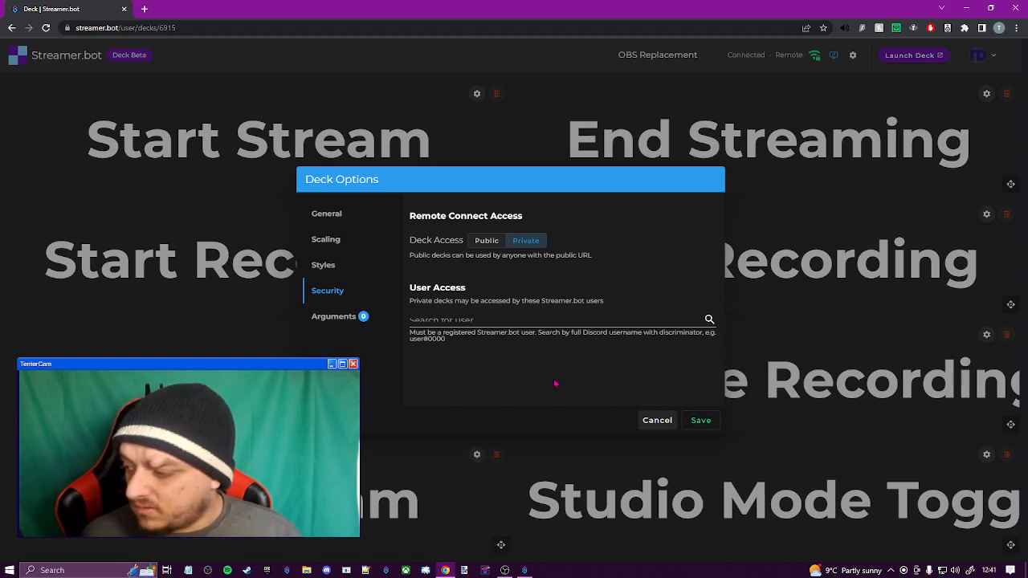
pyautogui.click(333, 316)
pyautogui.click(661, 421)
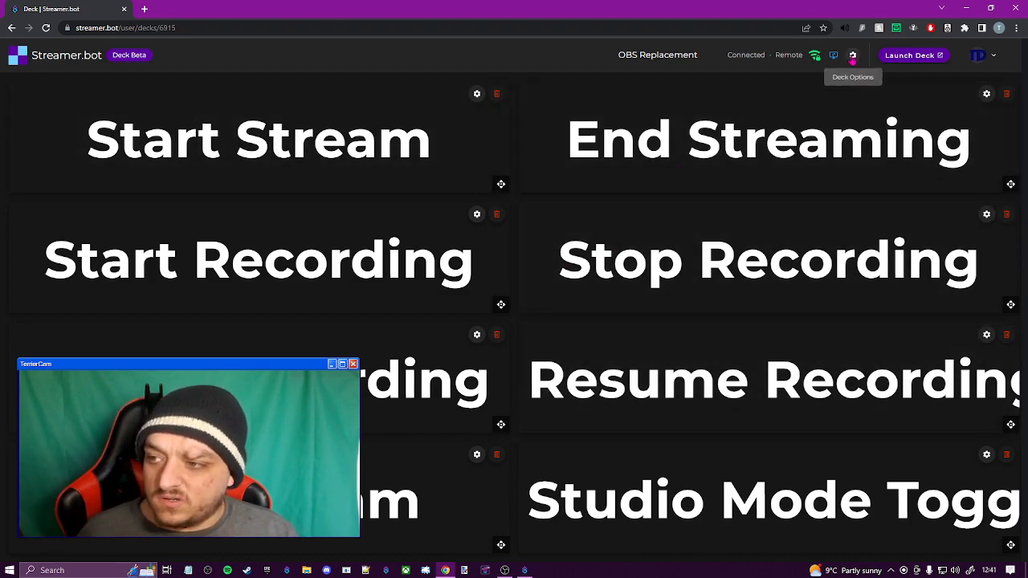
# Launch the OBS Replacement deck, copy its page URL, and put the launched deck and the browser away
pyautogui.click(921, 64)
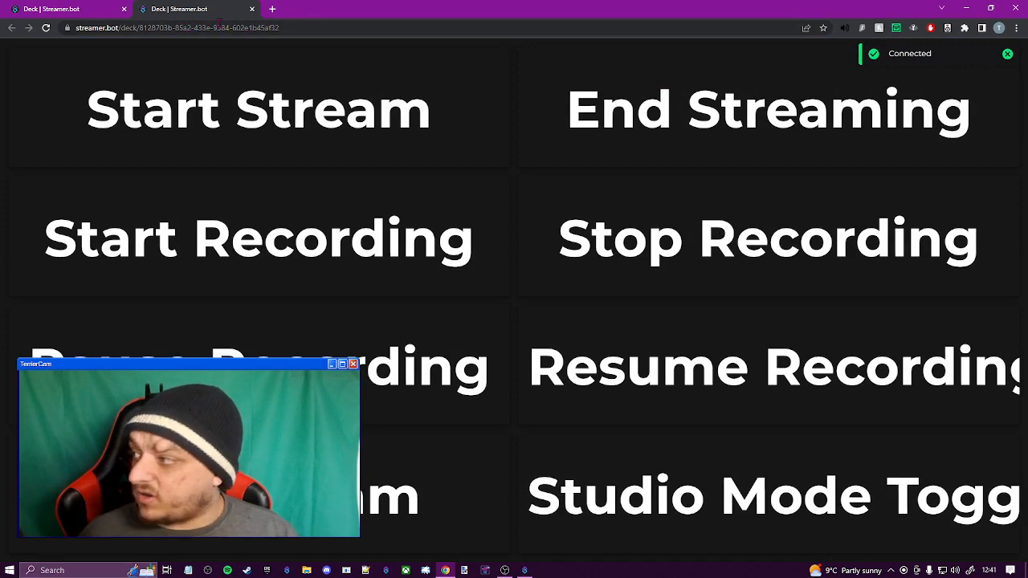
pyautogui.click(233, 27)
pyautogui.rightClick(233, 27)
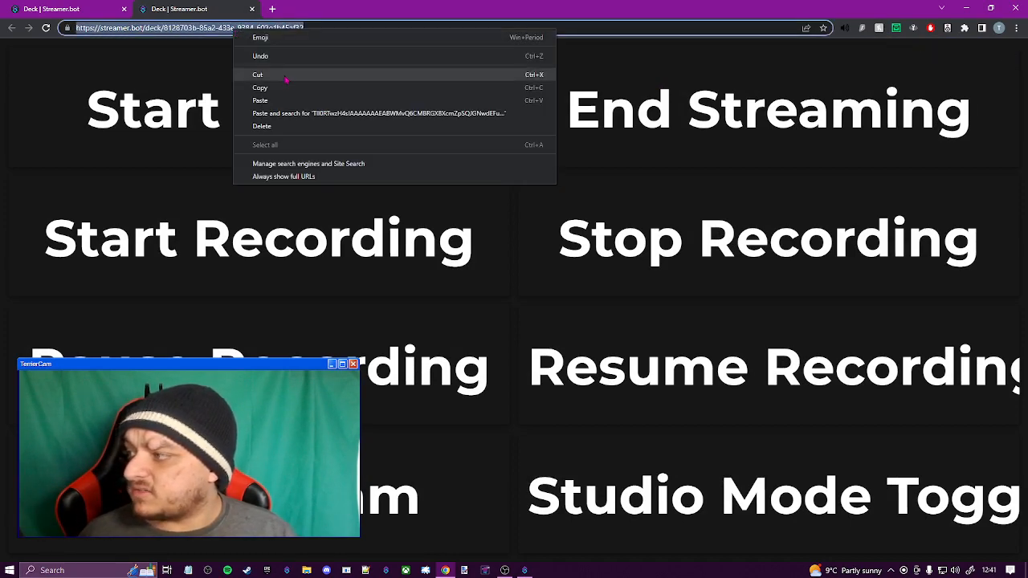
pyautogui.click(286, 91)
pyautogui.click(252, 8)
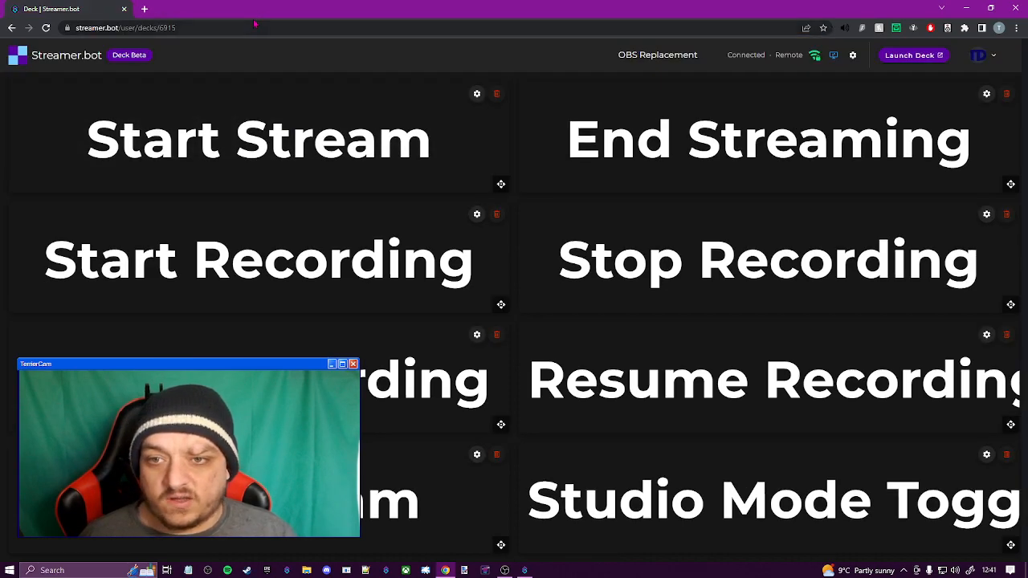
pyautogui.click(968, 8)
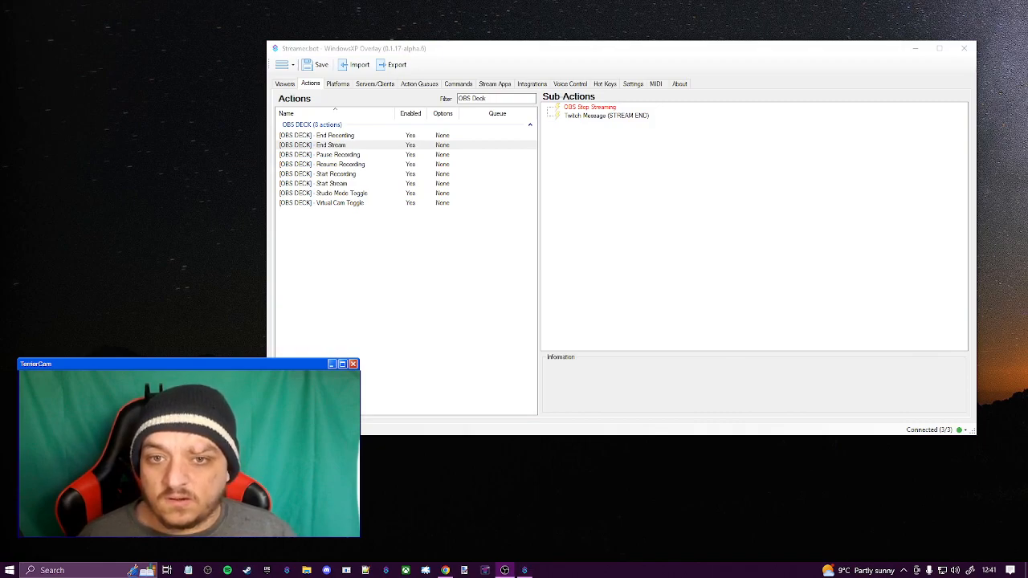
# Switch to OBS and examine the name and URL entries of its custom browser docks
pyautogui.moveTo(1027, 293); pyautogui.dragTo(282, 1)
pyautogui.click(78, 18)
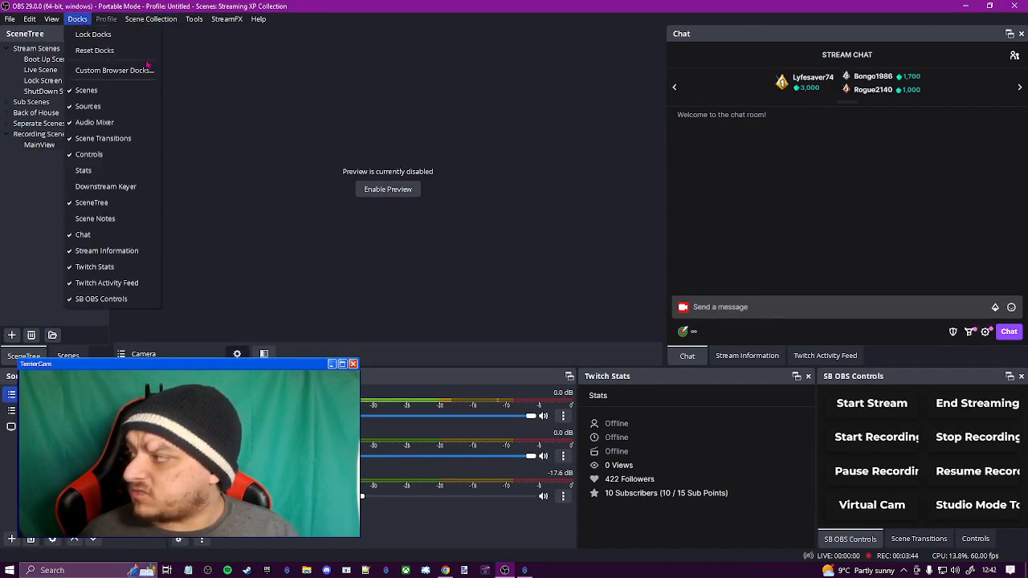
pyautogui.click(103, 71)
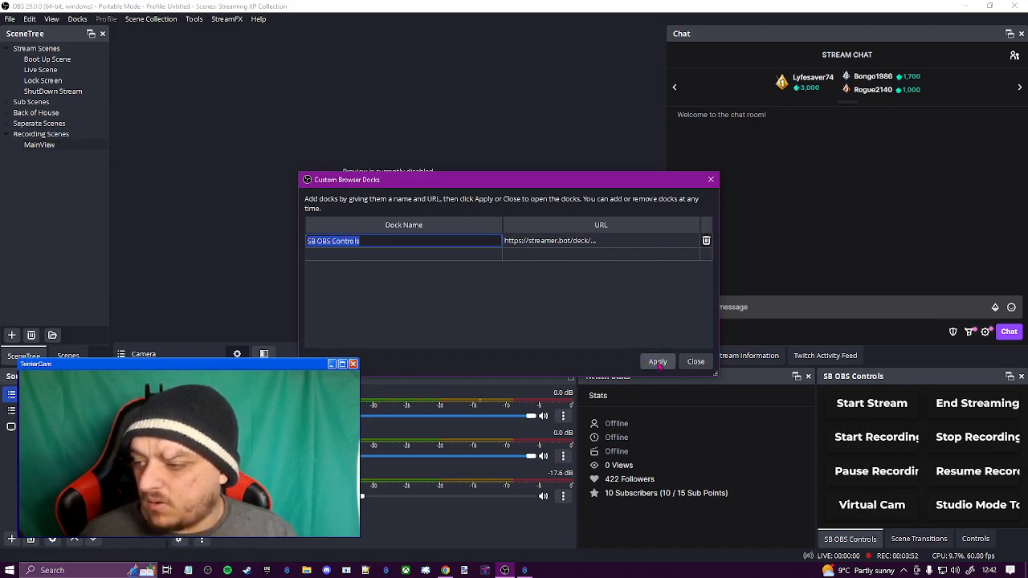
pyautogui.click(695, 362)
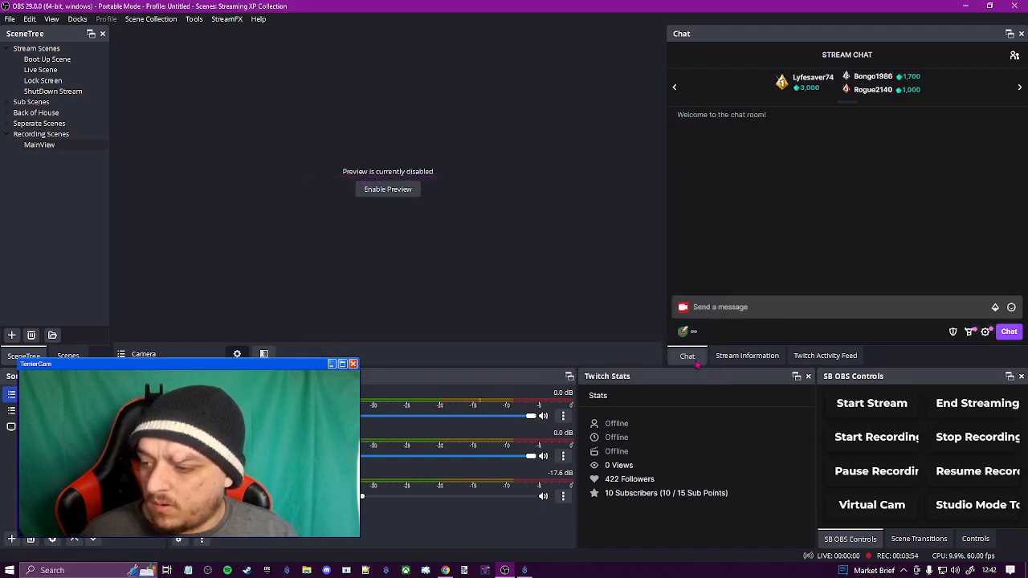
# Float and enlarge the SB OBS Controls dock, compare it with the built-in Controls, and dock it back beside them
pyautogui.moveTo(923, 386); pyautogui.dragTo(412, 90)
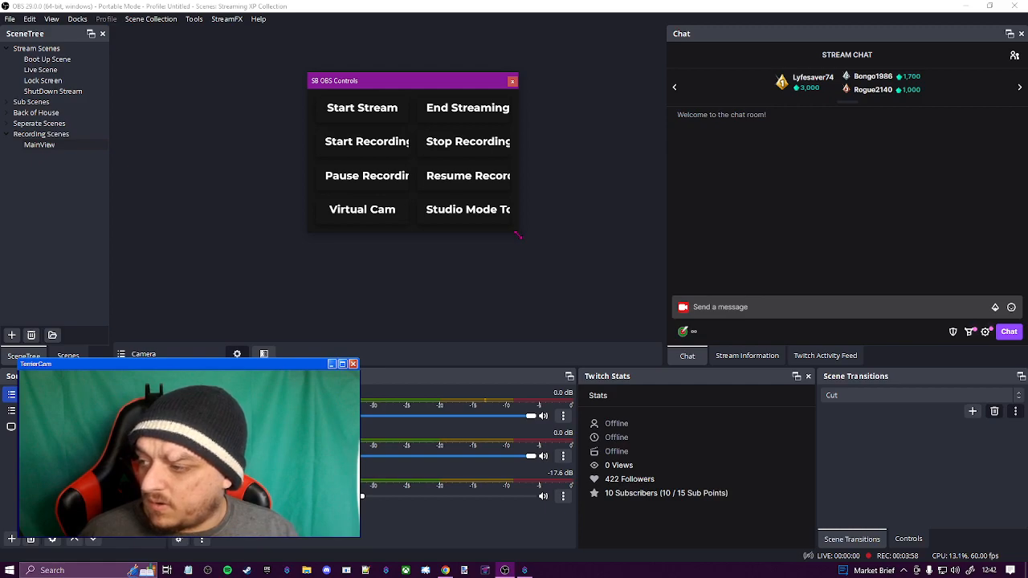
pyautogui.moveTo(518, 236); pyautogui.dragTo(616, 289)
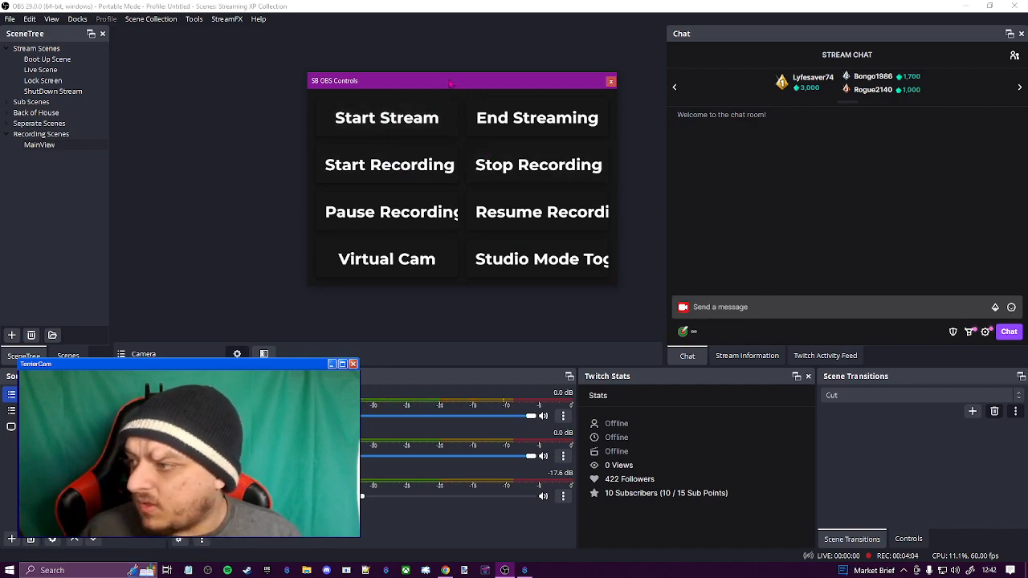
pyautogui.click(908, 539)
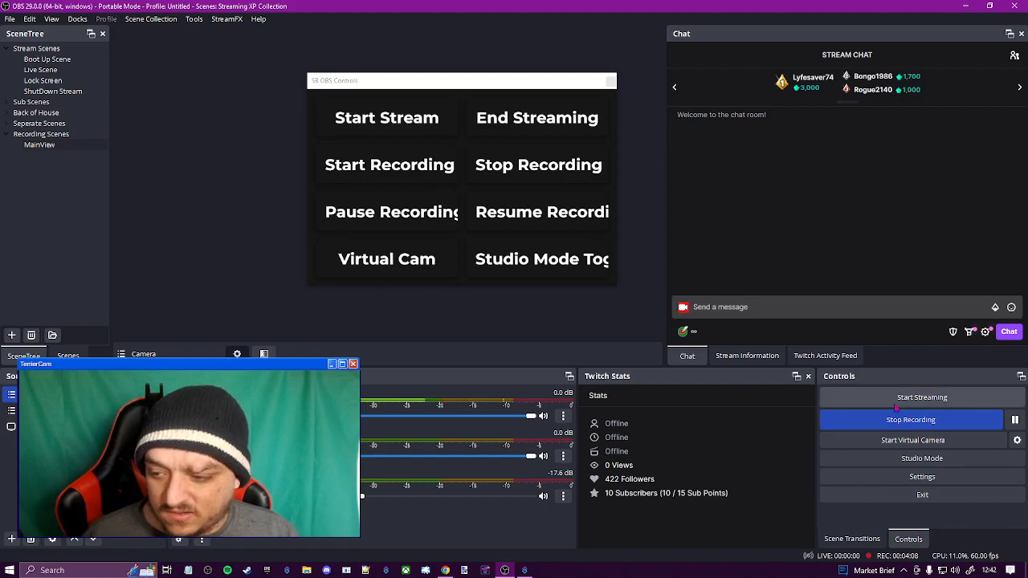
pyautogui.moveTo(416, 84); pyautogui.dragTo(893, 418)
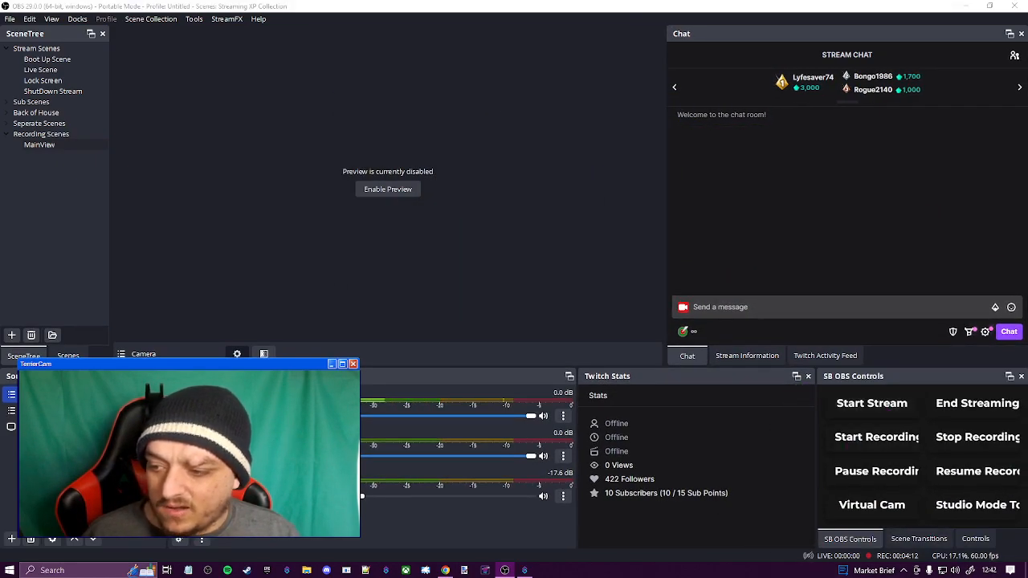
# Test the Start Stream and End Streaming deck buttons twice each, and move OBS off this screen
pyautogui.click(887, 412)
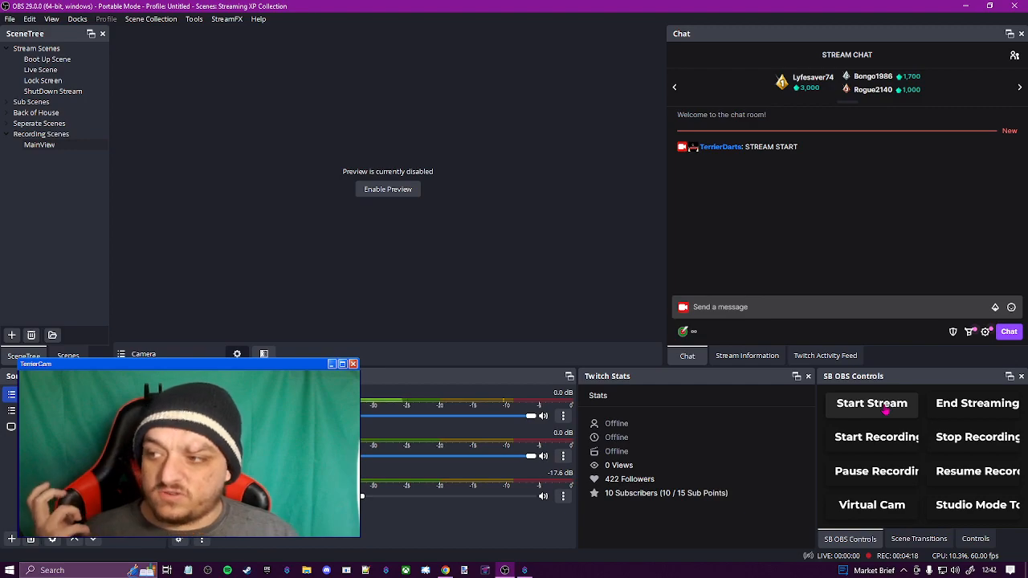
pyautogui.click(994, 415)
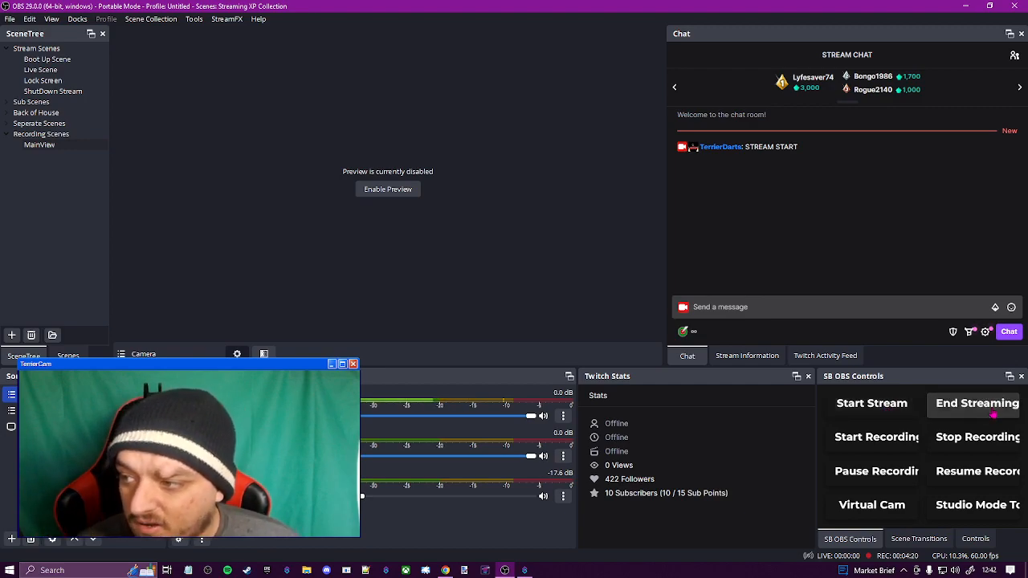
pyautogui.click(883, 411)
pyautogui.click(970, 415)
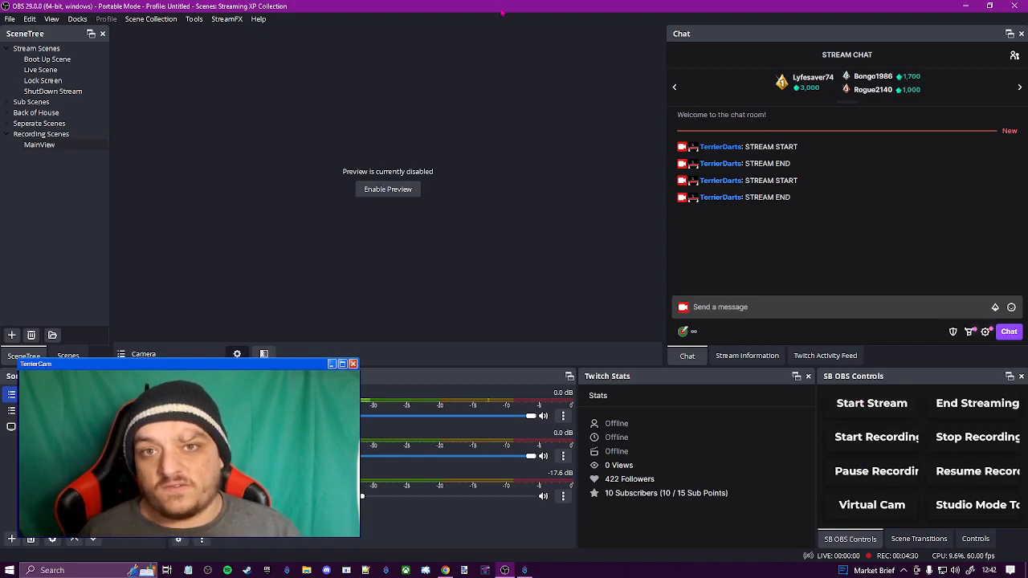
pyautogui.moveTo(502, 12); pyautogui.dragTo(1027, 61)
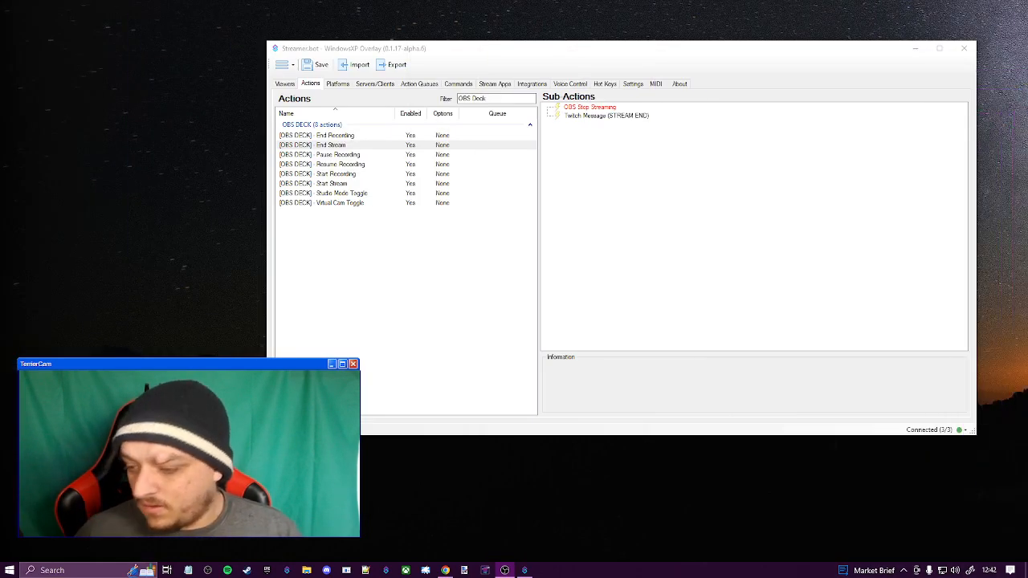